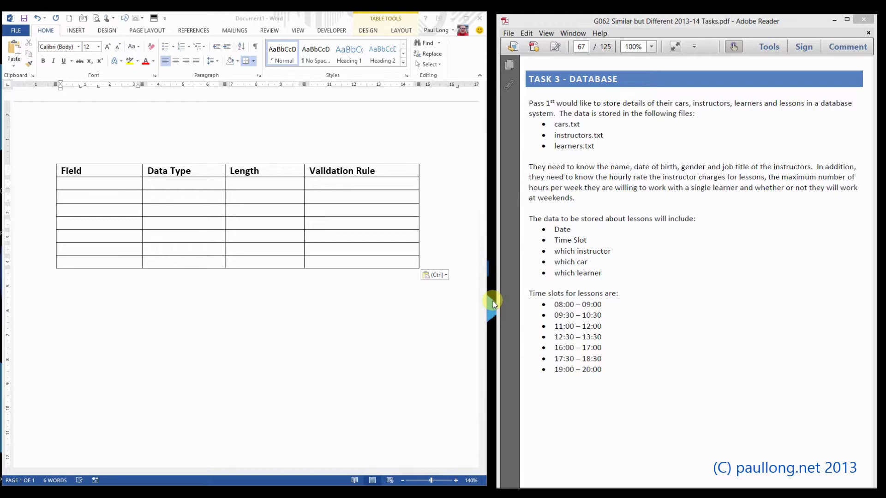
Select the Field, Data Type, Length and Validation Rule columns of the table.
left_click(85, 170)
left_click_drag(68, 171, 119, 263)
left_click_drag(178, 172, 198, 263)
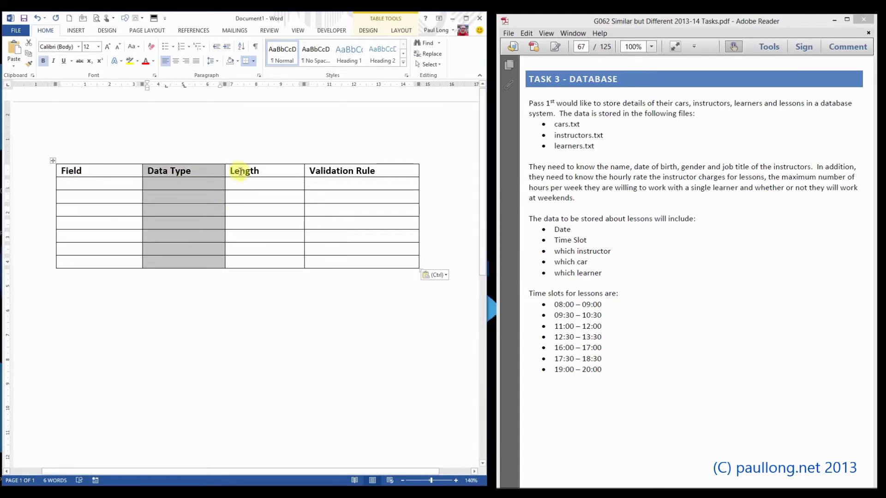
left_click_drag(240, 171, 277, 259)
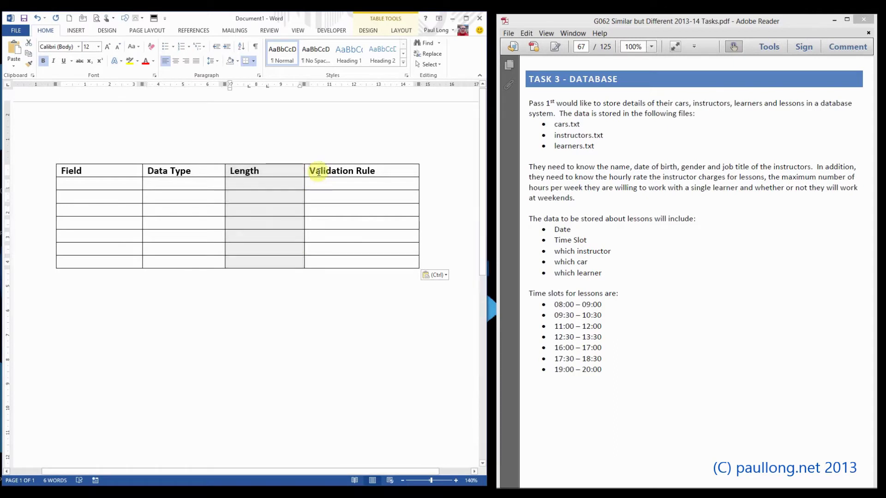
left_click_drag(319, 173, 376, 268)
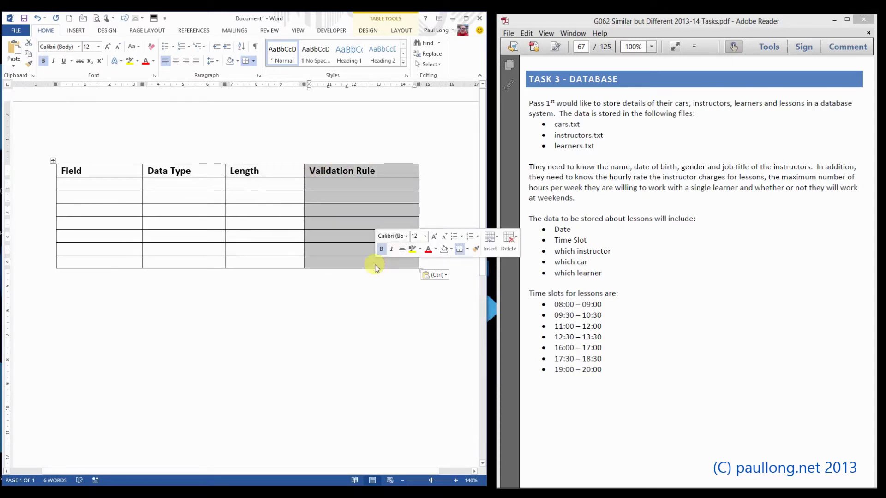
Fill the first row with InstructorID, Long Integer and 9999, leaving Validation Rule blank.
left_click(81, 184)
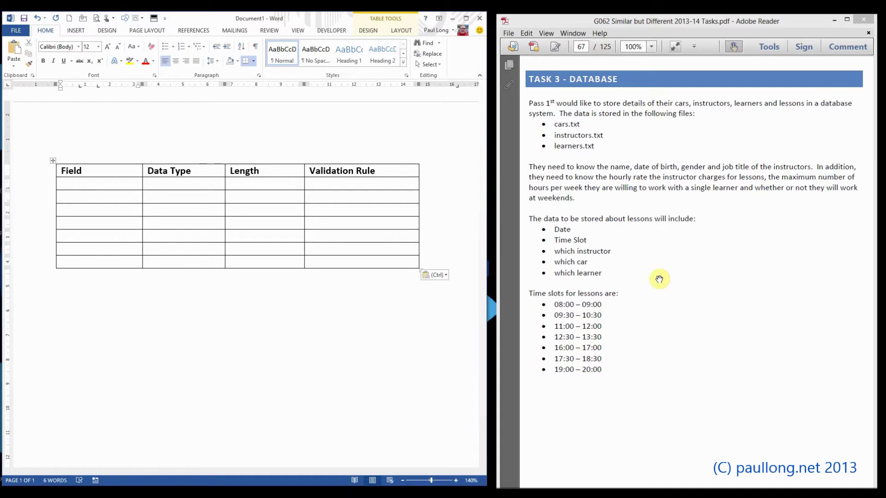
type("Instructor")
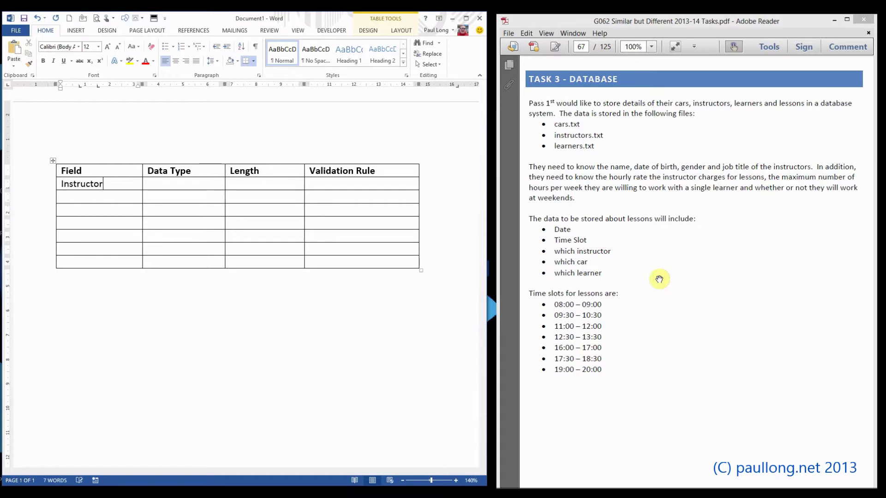
type("ID")
key("Tab")
type("Long Inte")
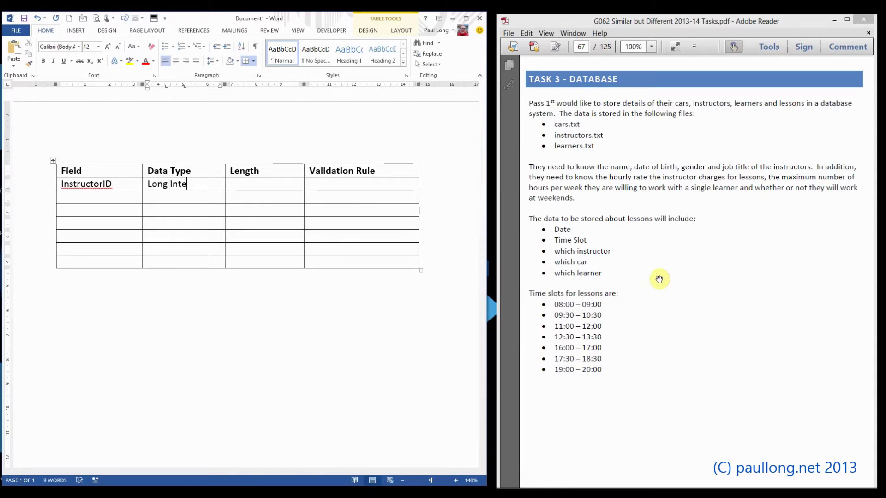
type("ger")
key("Tab")
type("9999")
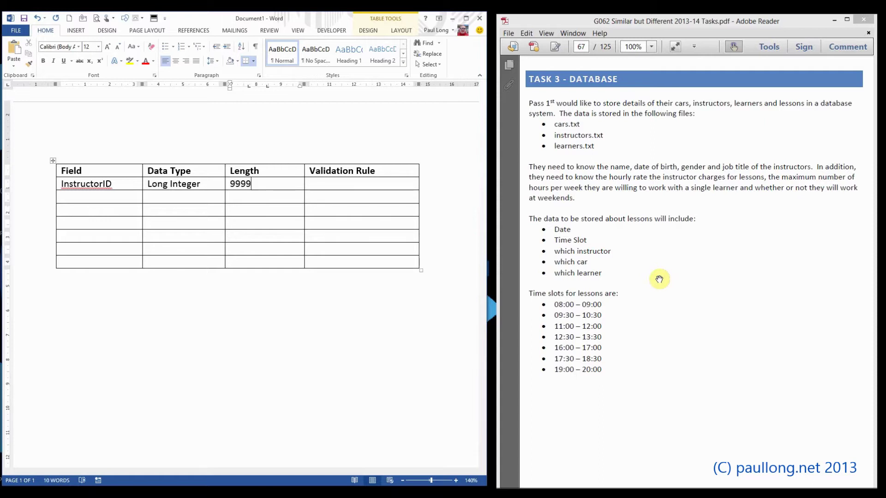
key("Tab")
key("Down")
key("Left")
key("Left")
key("Left")
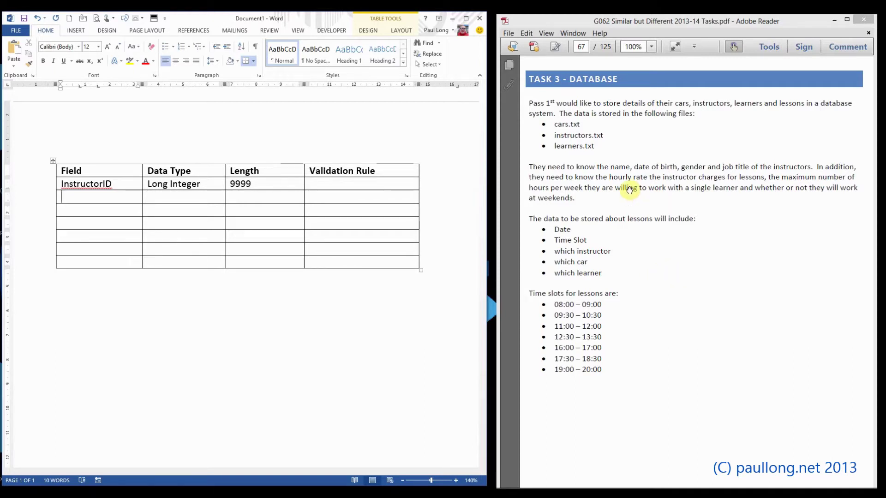
left_click(614, 168)
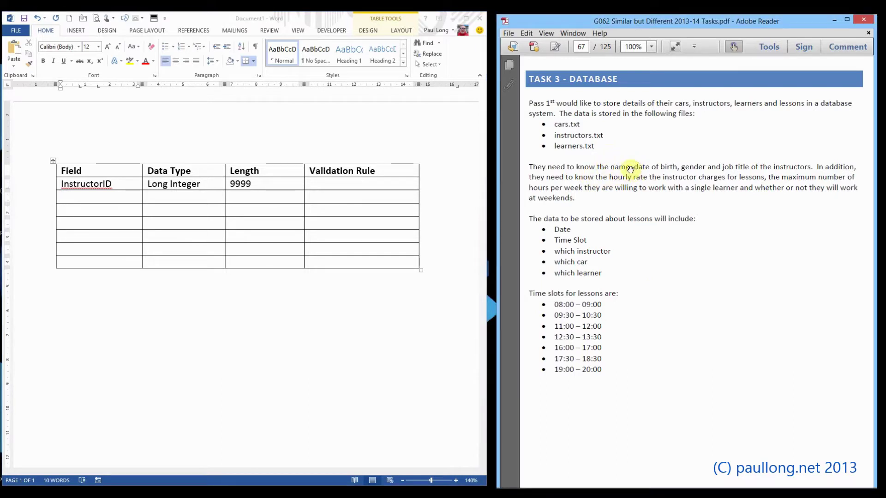
Enter Forename, Surname, Date of Birth, Gender, Job Title and Charge down the Field column.
left_click(114, 198)
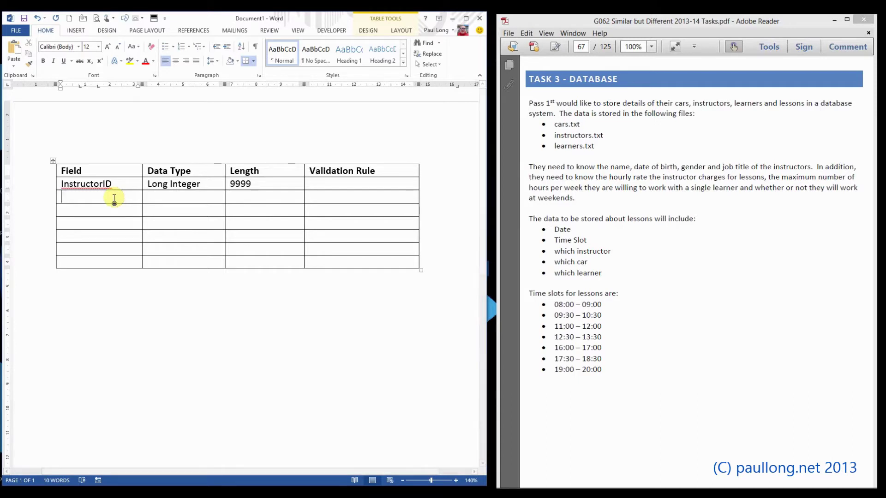
type("Forename")
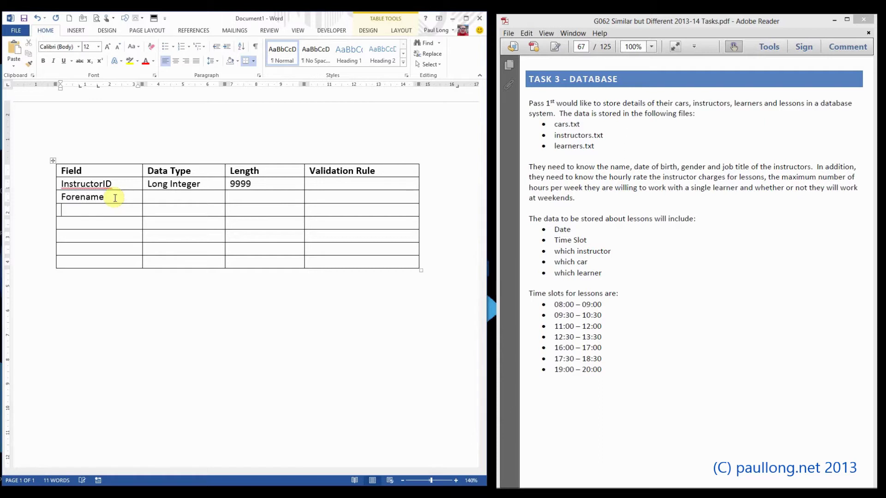
type("Surname")
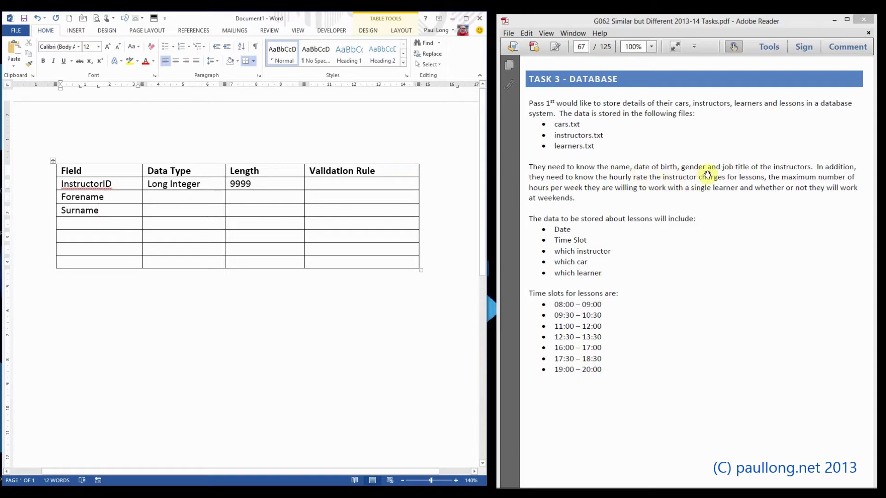
left_click(87, 223)
type("Date of Birth")
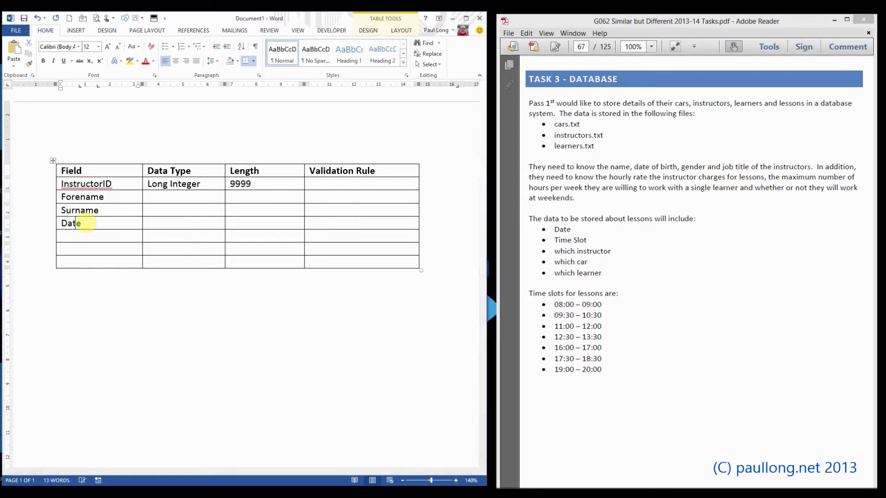
key("Tab")
key("Left")
type("Gender")
key("Down")
type("Job Title")
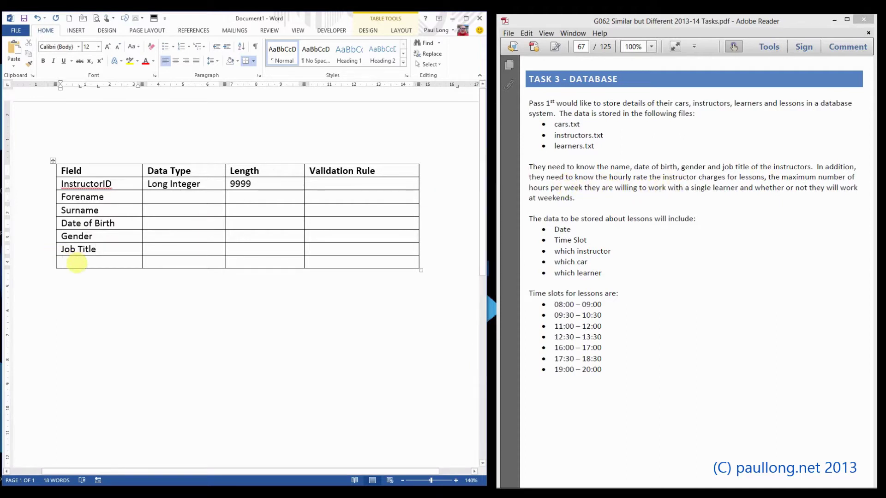
type("Hourly Rate")
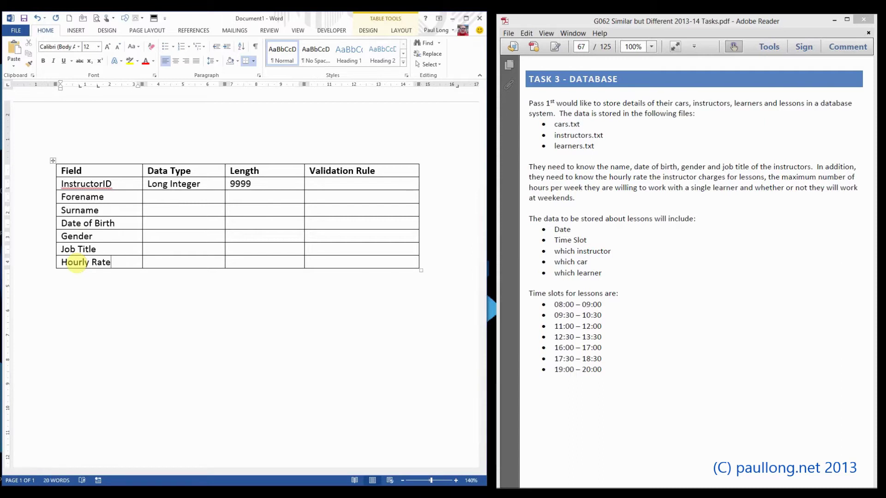
triple_click(76, 263)
type("Charge")
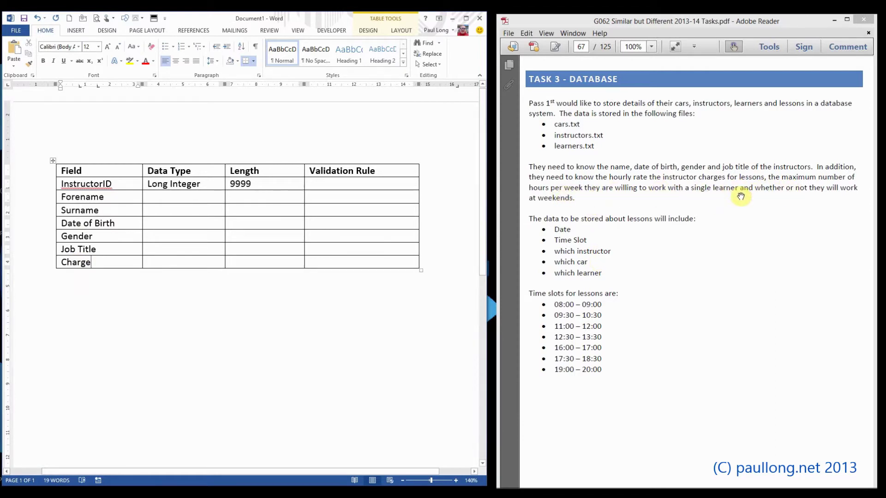
Add new rows for the fields Max Hours, Weekends and Photograph.
left_click(319, 261)
key("Tab")
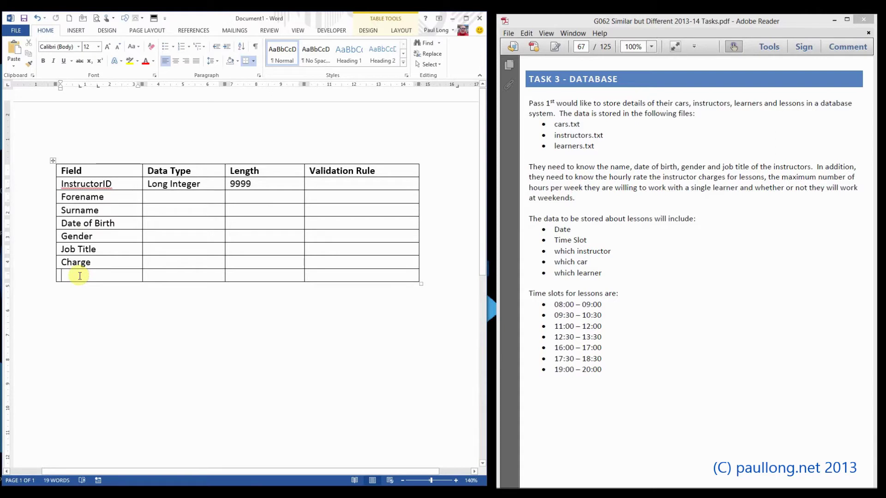
type("Max Hours")
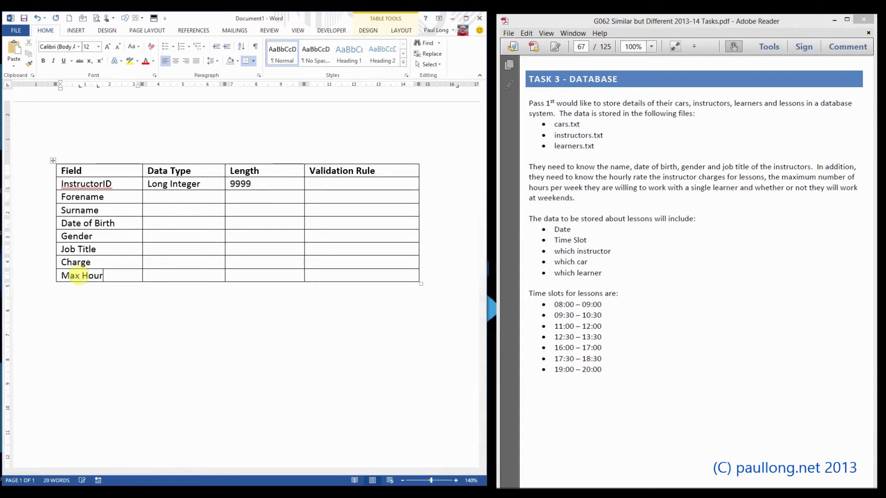
key("Tab")
key("Tab")
key("Tab")
key("Tab")
type("Weekends")
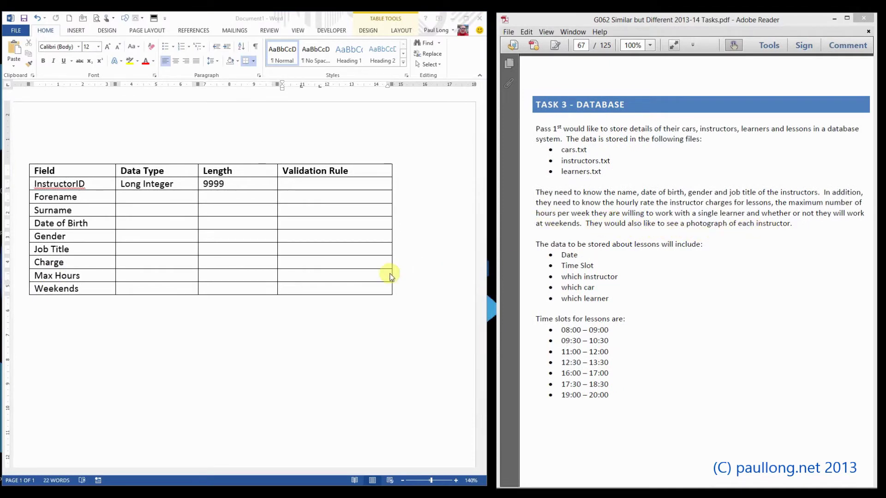
left_click(336, 287)
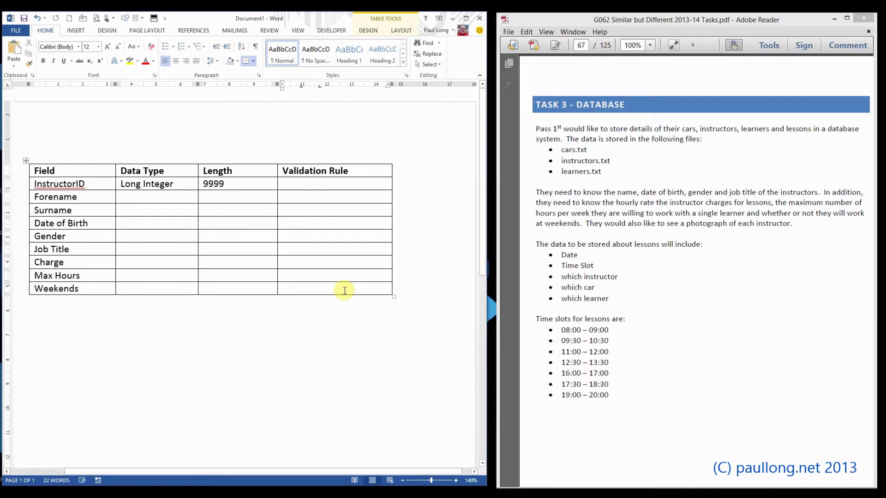
key("Tab")
type("Photo")
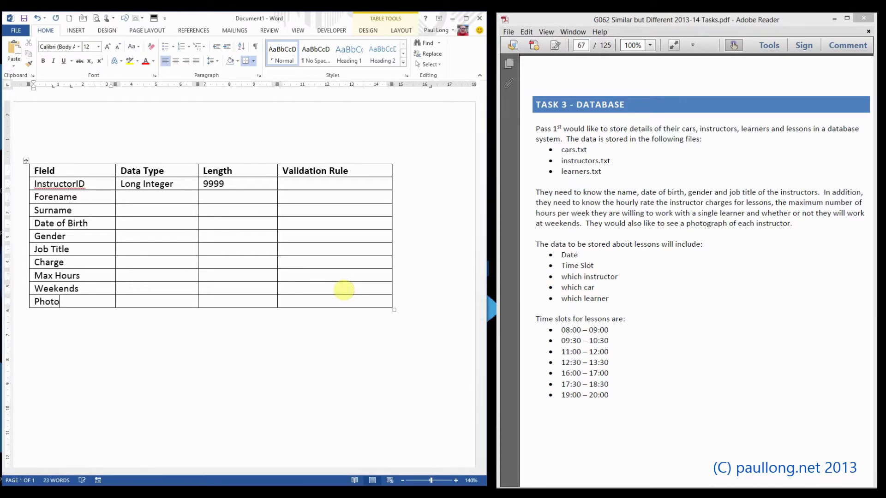
type("graph")
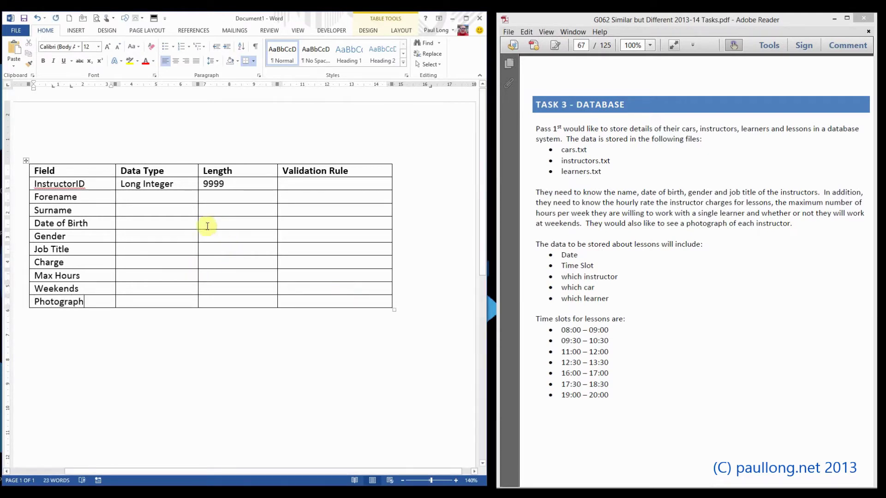
left_click(141, 200)
Give Forename and Surname type Text, Date of Birth type Date, Gender and Job Title Text.
type("Text")
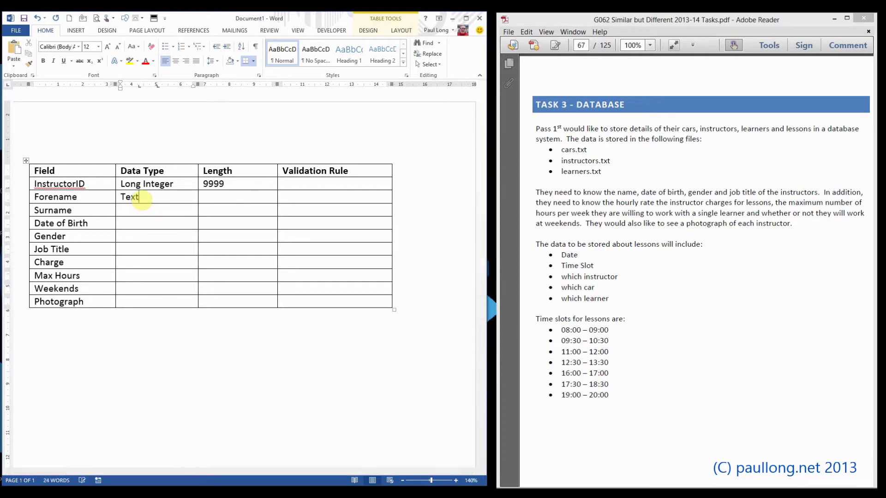
key("Down")
type("Text")
key("Down")
type("Date")
key("Down")
type("TextText")
key("Down")
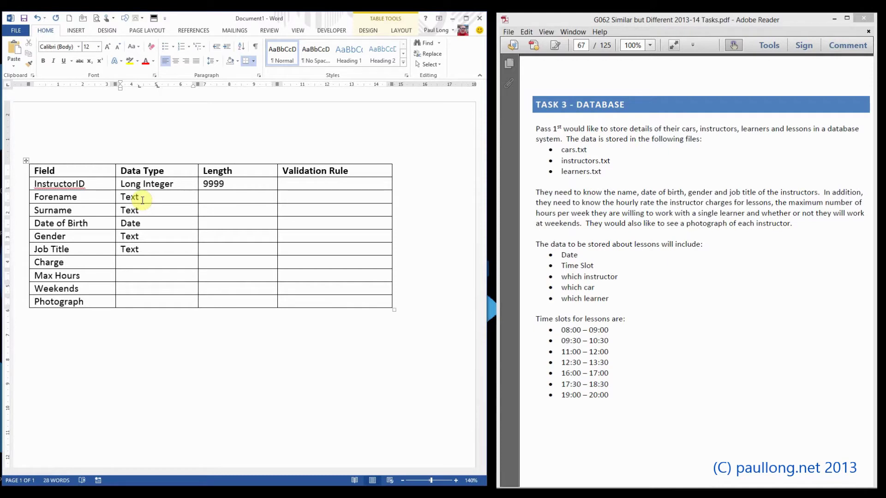
type("Currency")
Replace Currency with Real, then set Max Hours Integer, Weekends Boolean and Photograph Picture.
key("ctrl+shift+Left")
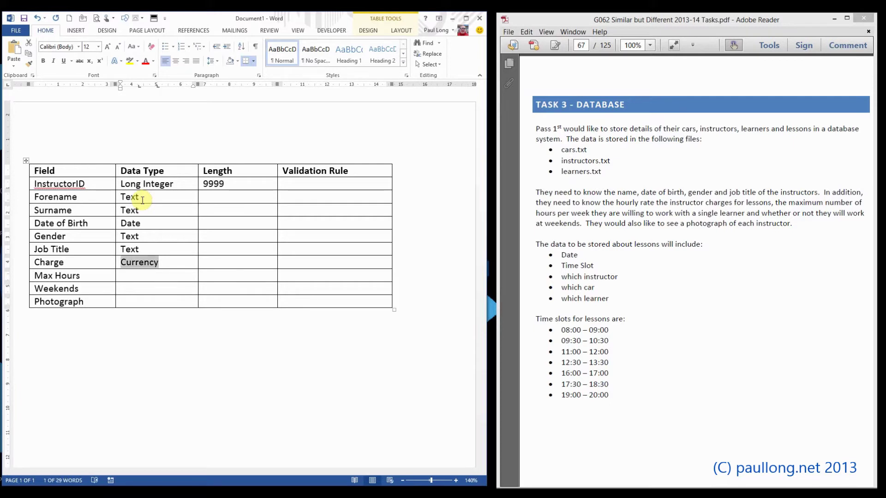
type("Real")
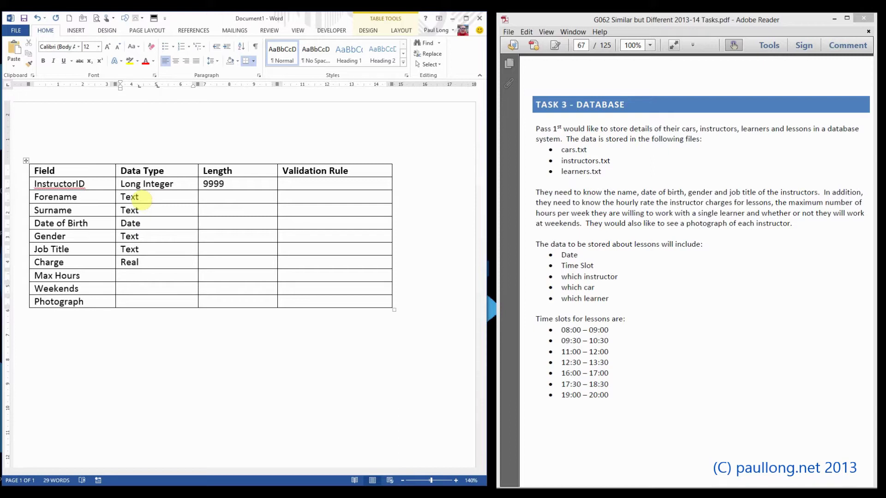
key("Down")
type("Integer")
key("Down")
type("Boolean")
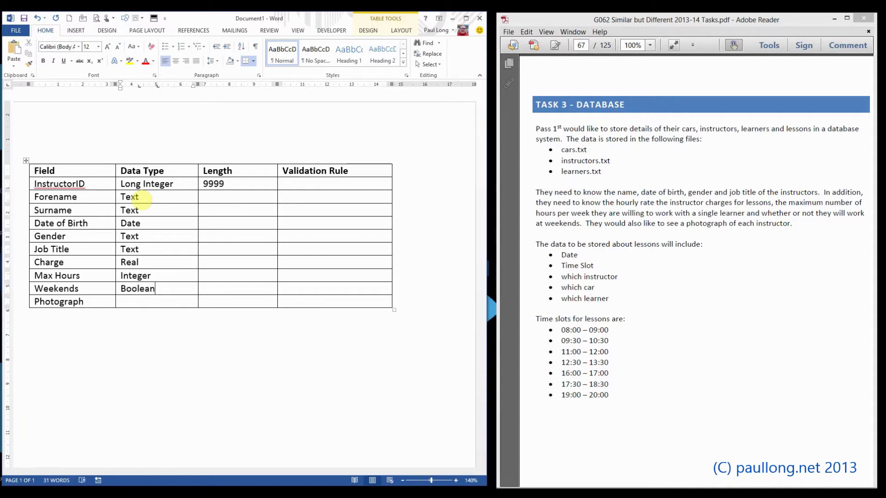
key("Up")
key("Up")
key("Up")
key("Up")
key("Left")
key("Left")
key("Left")
key("Left")
key("Left")
key("Down")
key("Down")
key("Right")
key("Right")
key("Right")
key("Right")
key("Right")
type("Picture")
Enter lengths 20 for Forename and Surname, 99/99/9999 for Date of Birth, 1 for Gender.
left_click(227, 202)
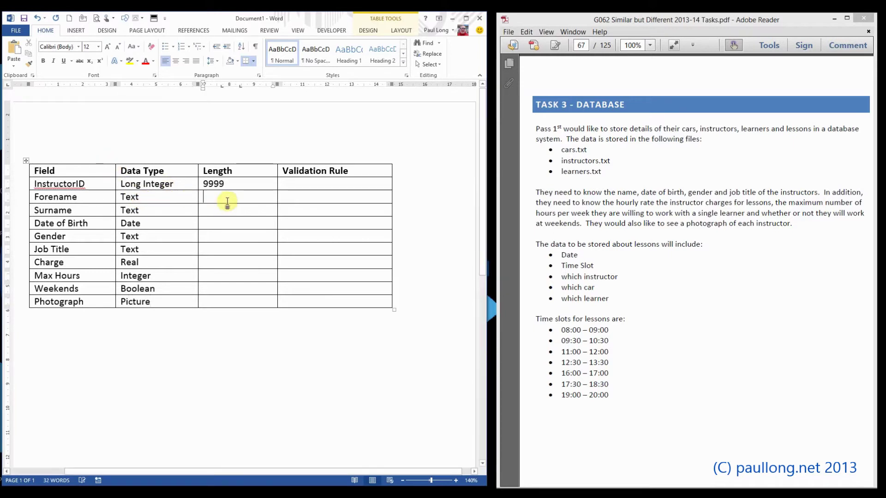
type("20")
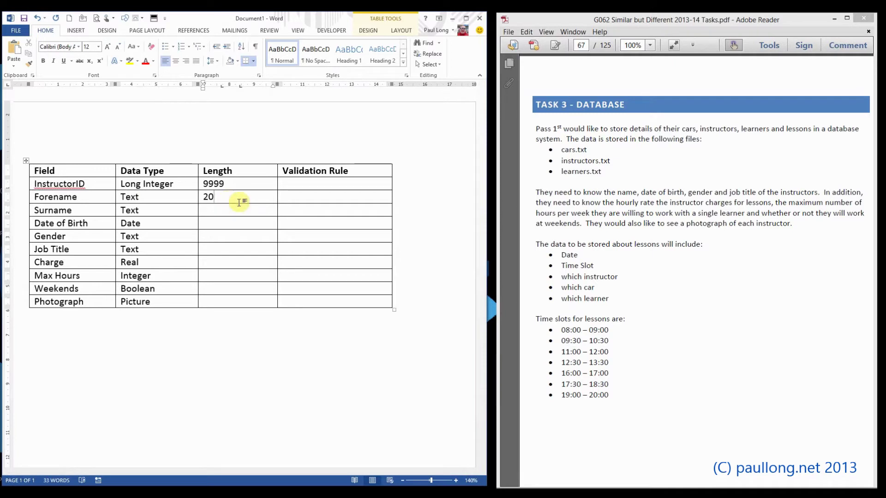
left_click(234, 211)
type("20")
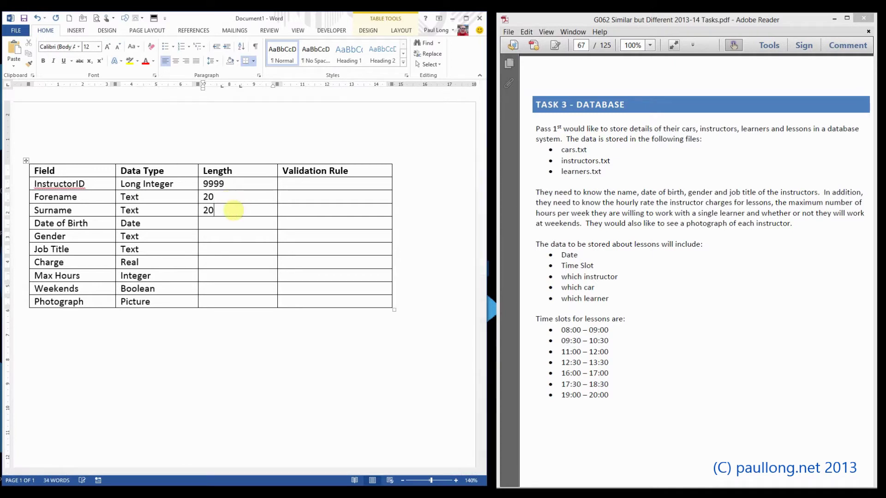
left_click(212, 222)
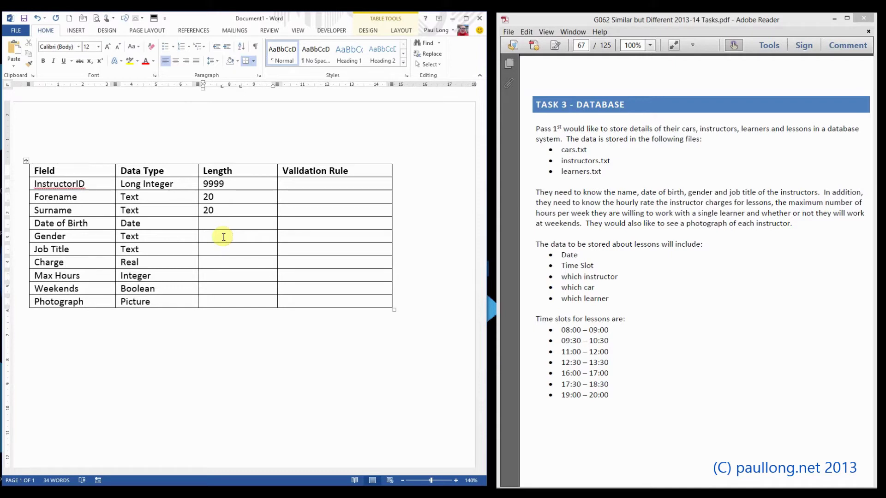
type("99/99/9999")
left_click(222, 236)
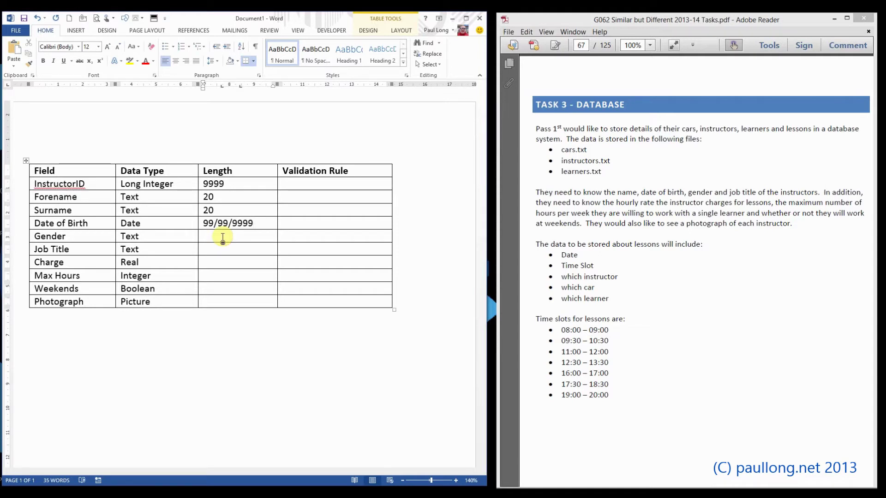
type("1")
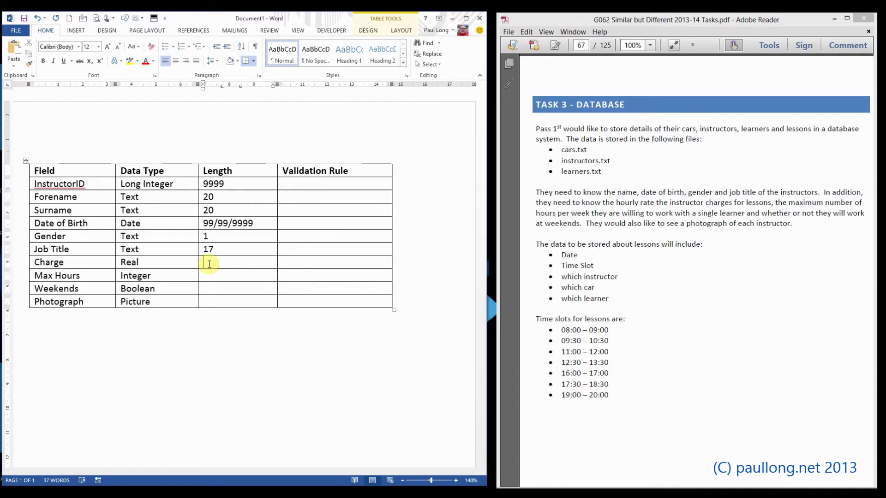
type("99.99")
Complete Charge's length 99.99, then enter 1 for Weekends and 15Kb for Photograph.
key("Down")
type("99")
key("Down")
type("1")
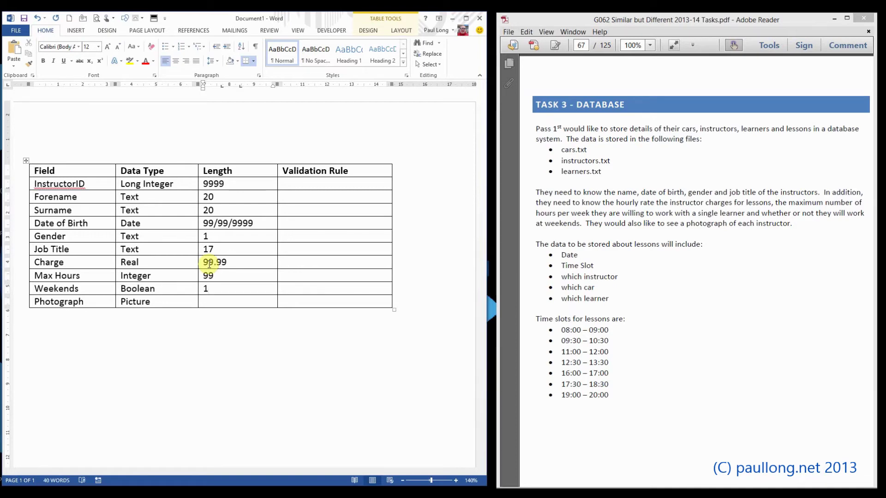
key("Down")
type("15Kb")
Type 'Presence Check' into the InstructorID and Surname Validation Rule cells.
left_click(323, 186)
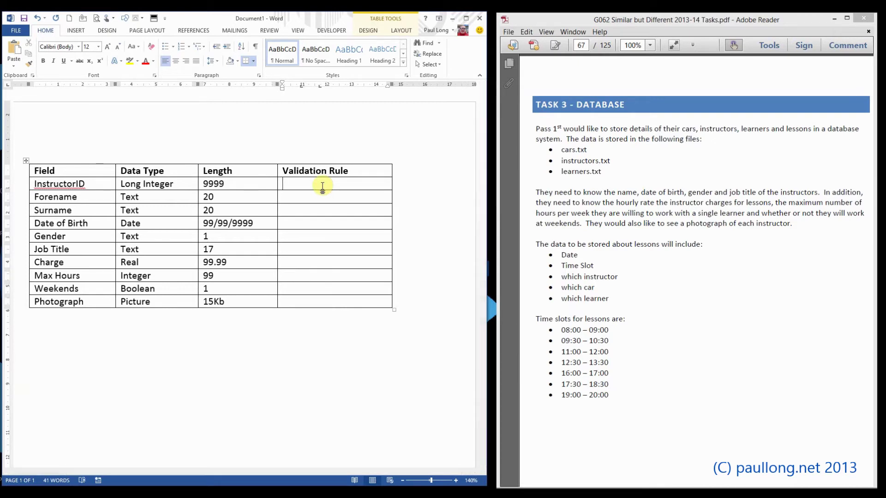
type("Presence Check")
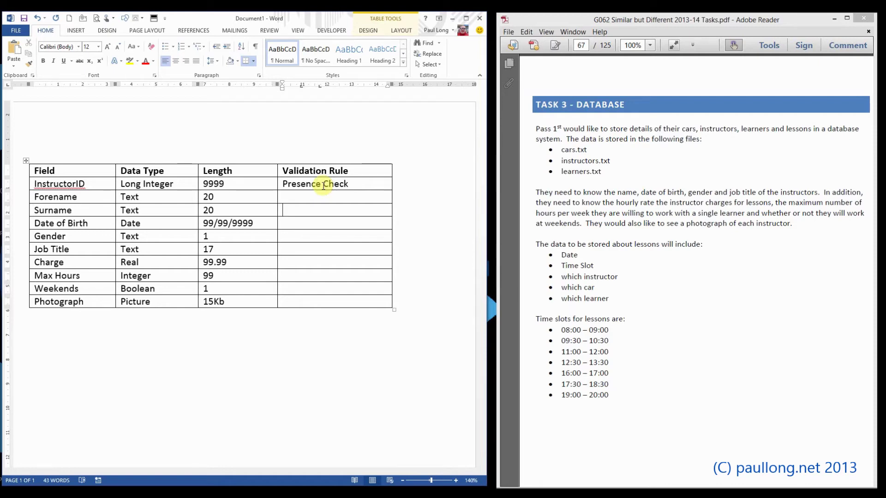
type("Presence Check")
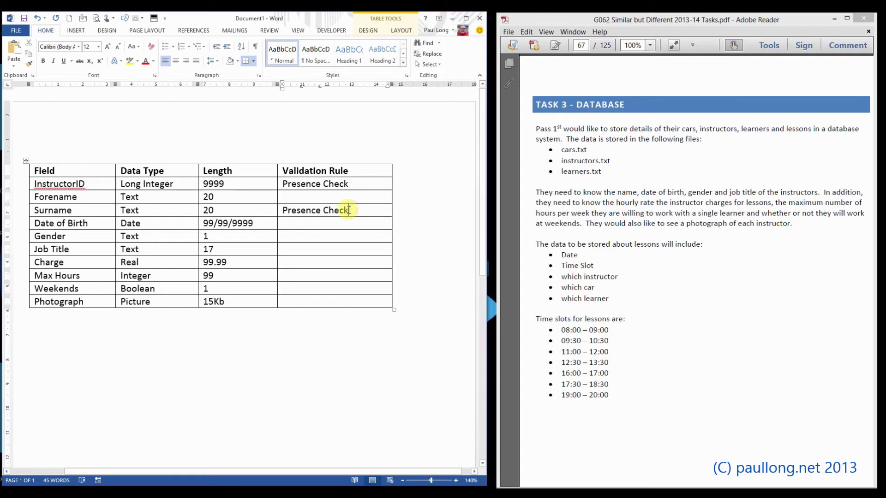
left_click_drag(344, 210, 292, 186)
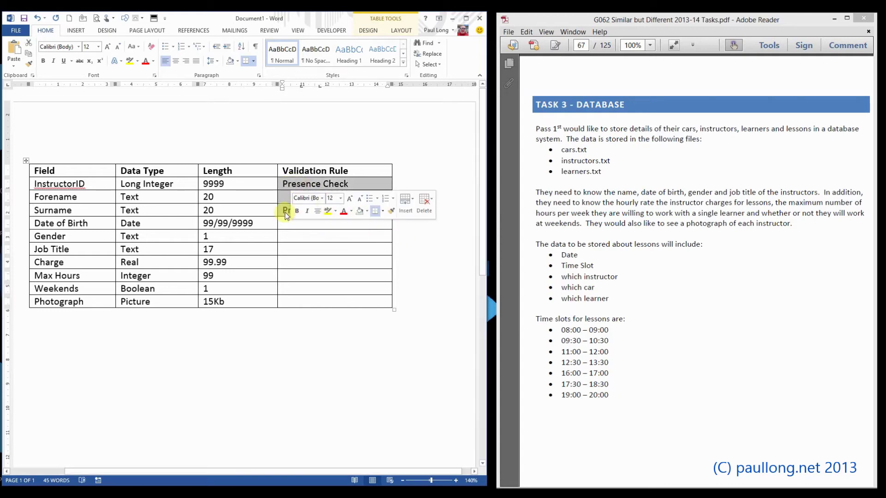
left_click(350, 211)
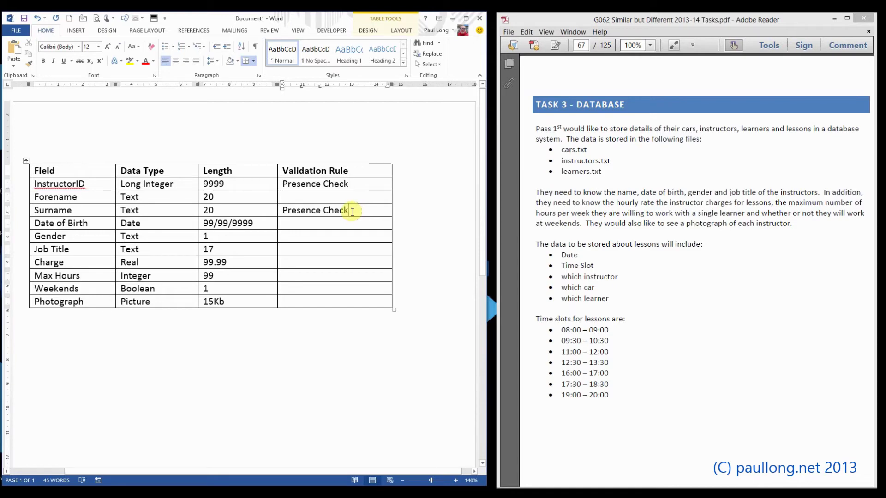
left_click_drag(327, 184, 301, 182)
left_click(365, 187)
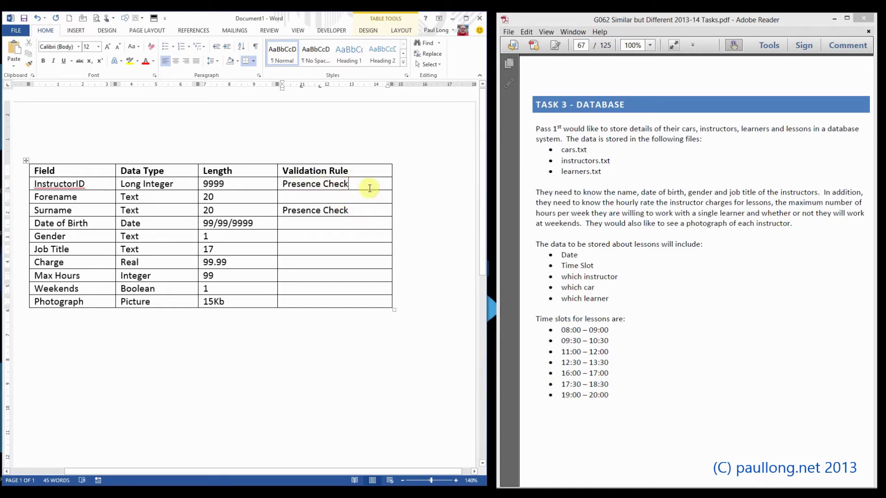
left_click(358, 212)
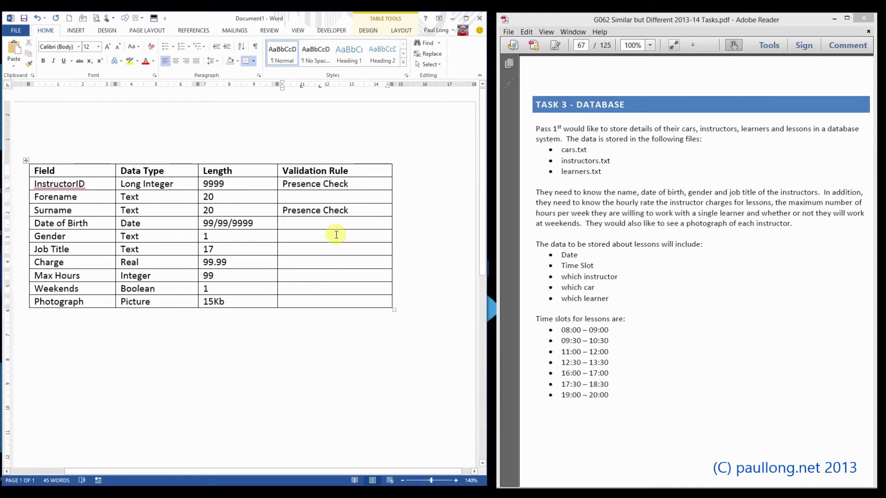
Enter 'Before (today -21 years)' for Date of Birth and '"M" or "F"' for Gender.
type("Before")
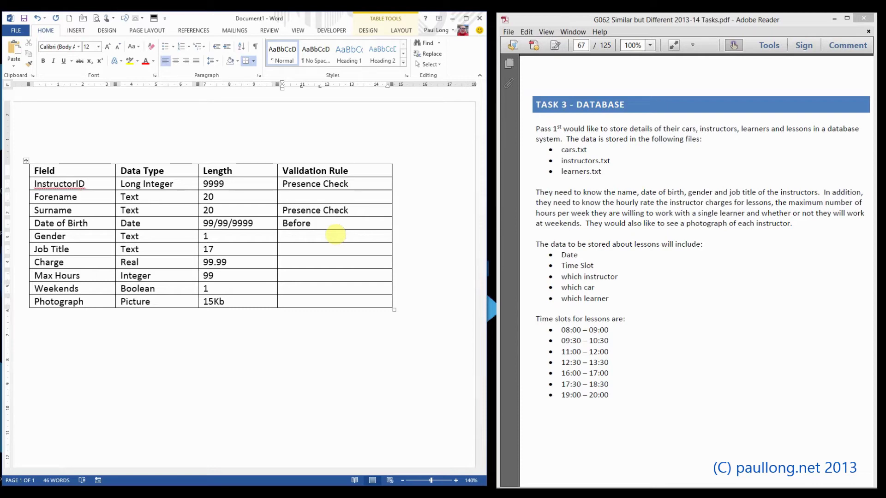
type("(today -21 years)")
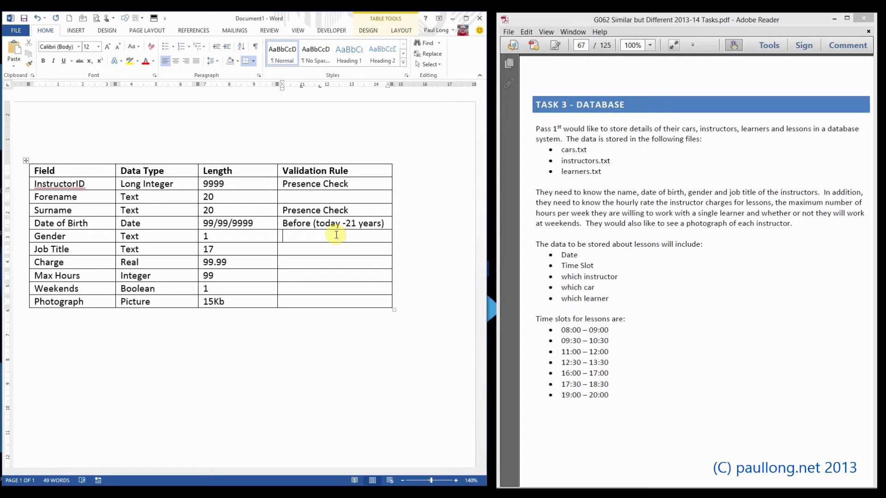
type("\"M\" or \"F\"")
left_click_drag(348, 236, 286, 236)
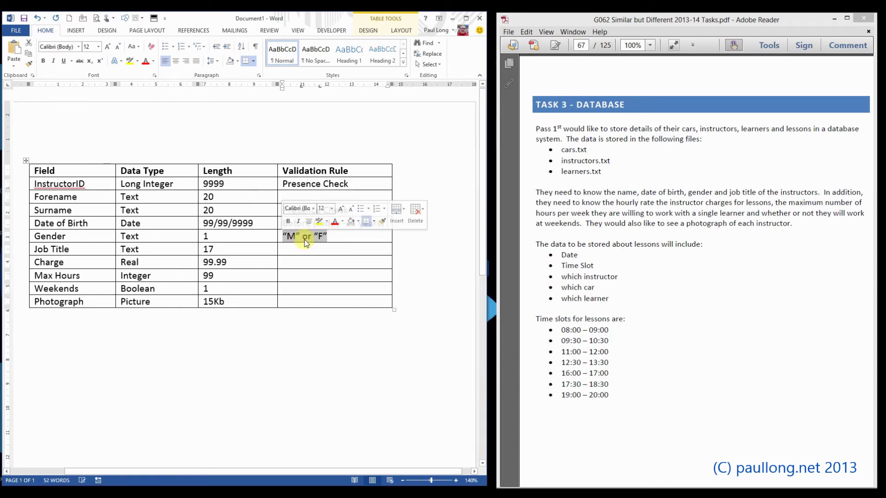
left_click(296, 236)
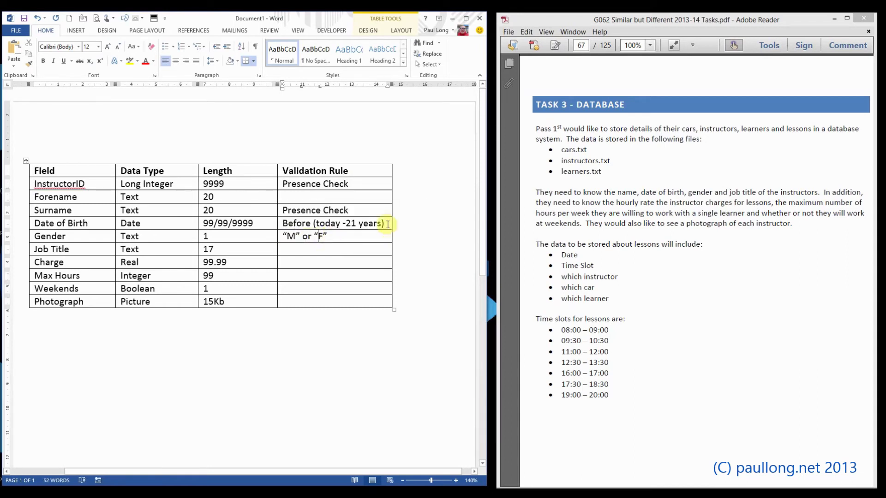
mouse_move(385, 224)
left_mouse_down()
mouse_move(295, 220)
mouse_move(386, 224)
left_mouse_up()
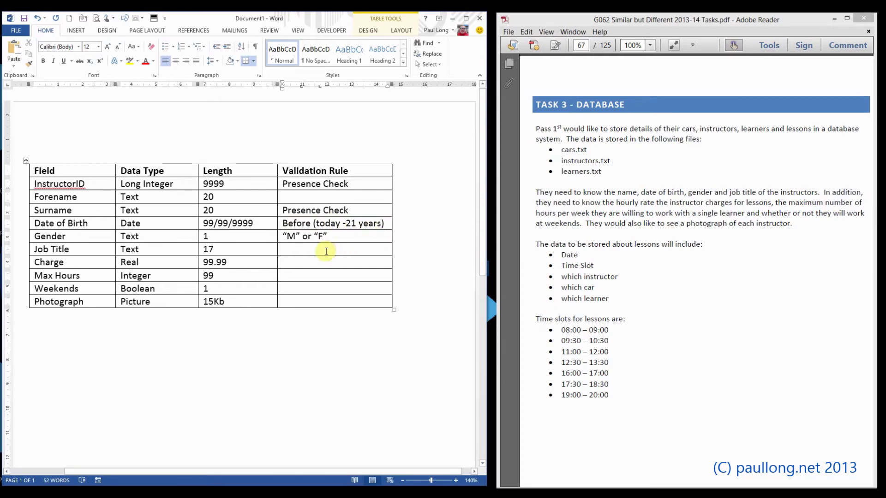
left_click(304, 265)
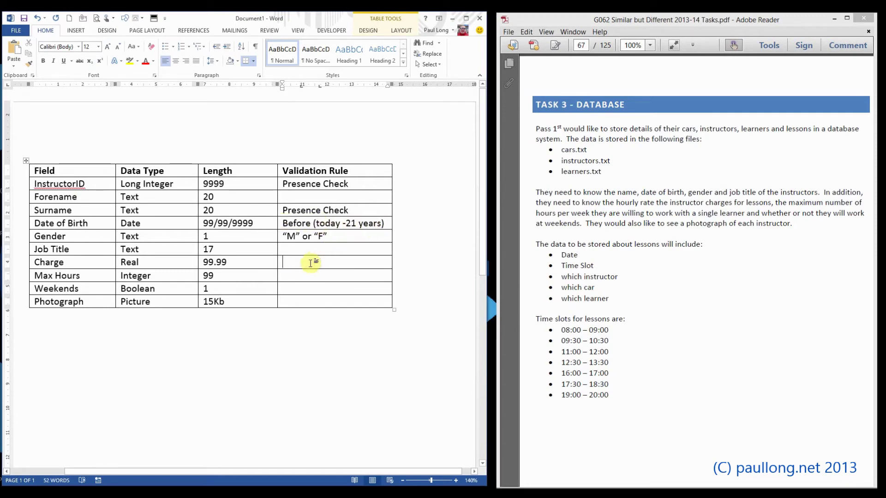
Enter >0 as the rule for Charge and Max Hours, and 'Y or N' for Weekends.
type(">0")
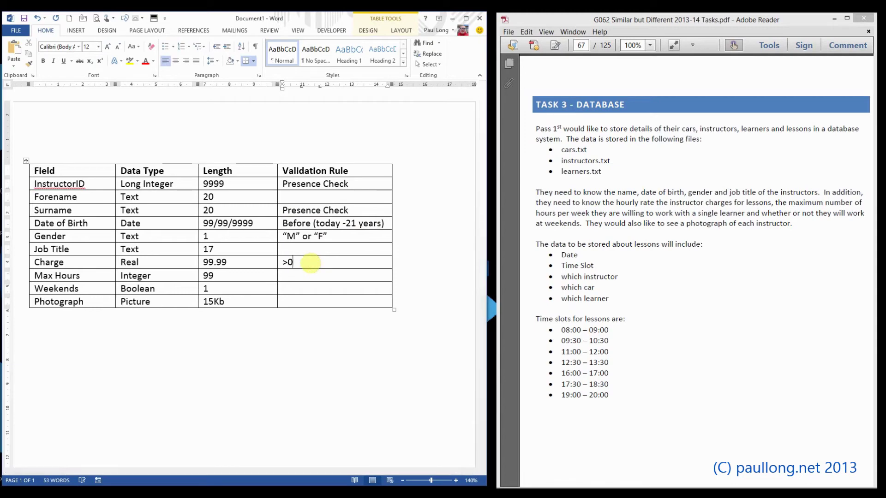
key("Down")
type(">0")
type("Y or N")
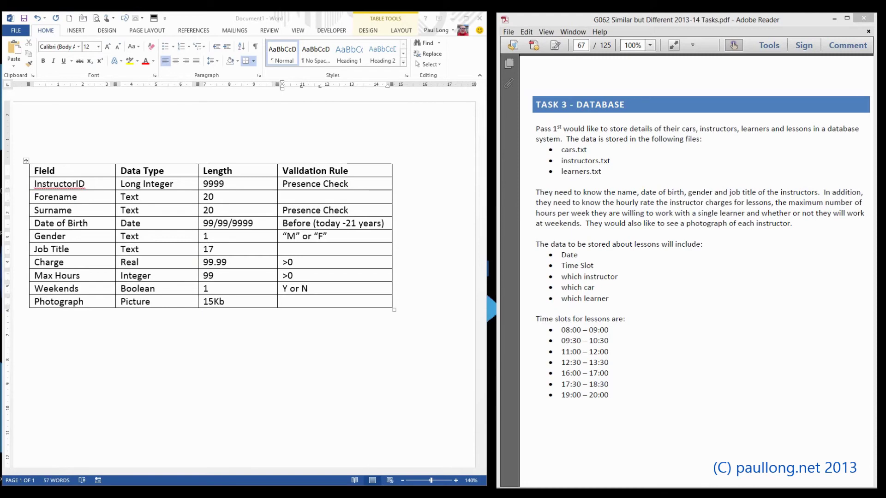
Add a 'Learner' heading on a new line below the first table.
left_click(78, 337)
left_click(64, 330)
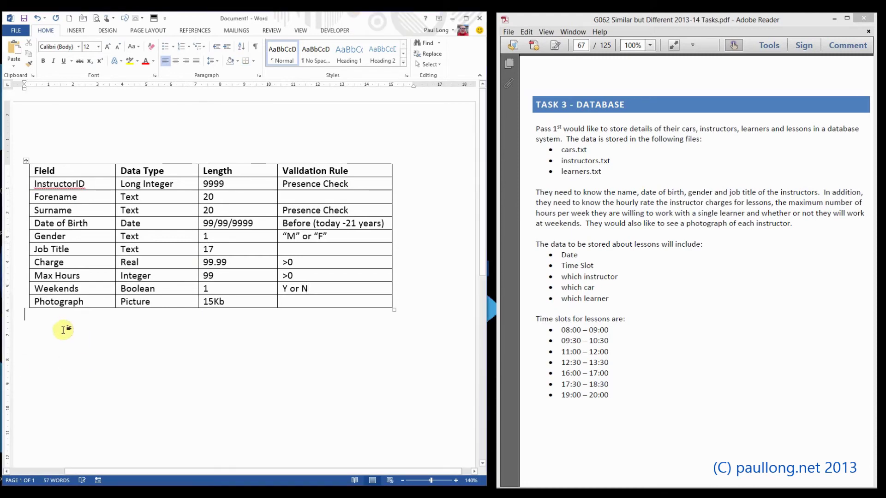
key("Return")
type("Learner")
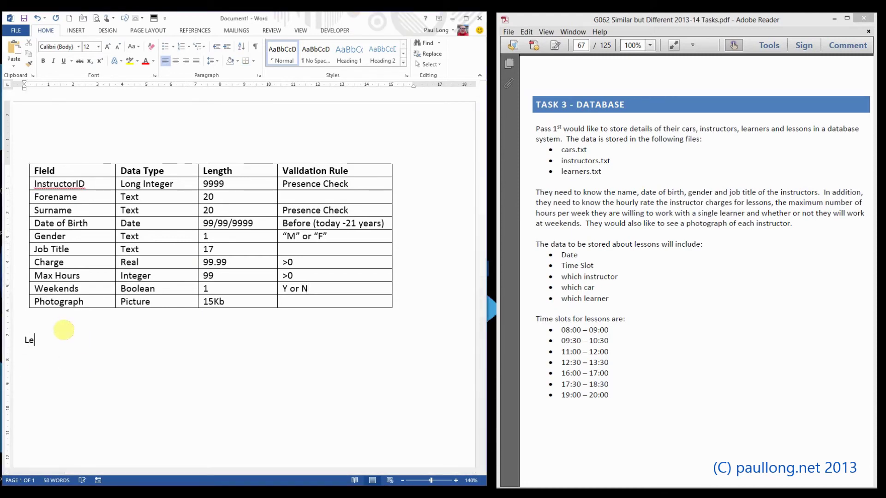
Insert an 'Instructor' heading above the first table and paste the Learner table under 'Learner'.
left_click(47, 177)
key("Return")
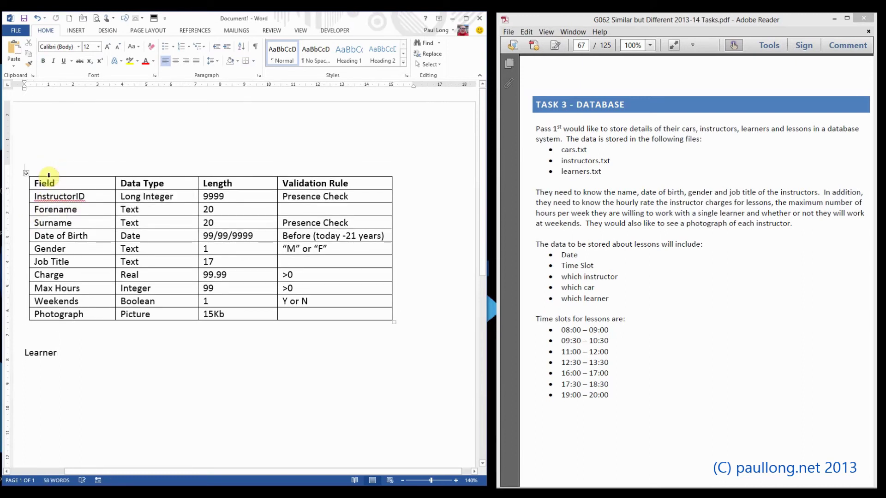
type("Instructor")
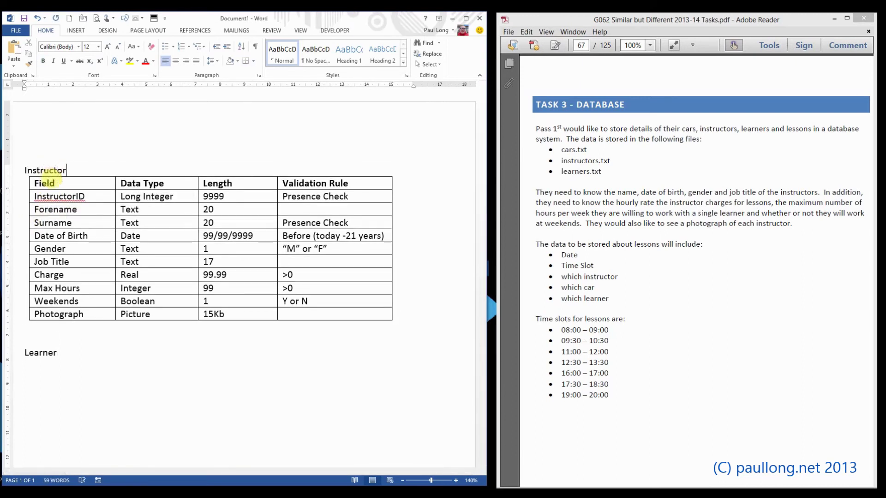
left_click(60, 355)
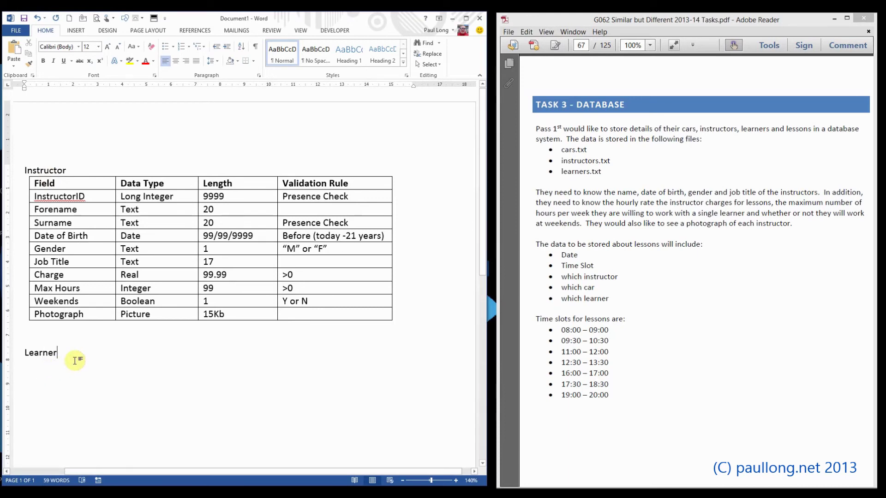
type("Field\tData Type\tLength\tValidation Rule LearnerID\tLong Integer\t9999\tPresence Check Forename\tText\t20\t Surname\tText\t20\tPresence Check Address1\tText\t40\t Address2\tText\t40\t Post Code\tText\t8\t Gender\tText\t1\t\"M\" or \"F\" Telephone\tText\t14\tOnly contains numbers and spaces Mobile\tText\t14\t Licence Number\tText\t16\tMust follow pattern: XXXX9999999XX9XX")
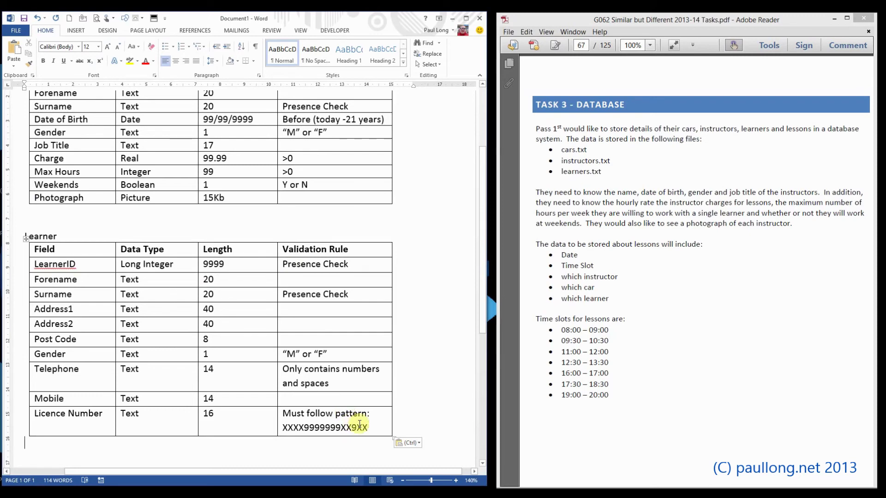
left_click_drag(329, 384, 284, 372)
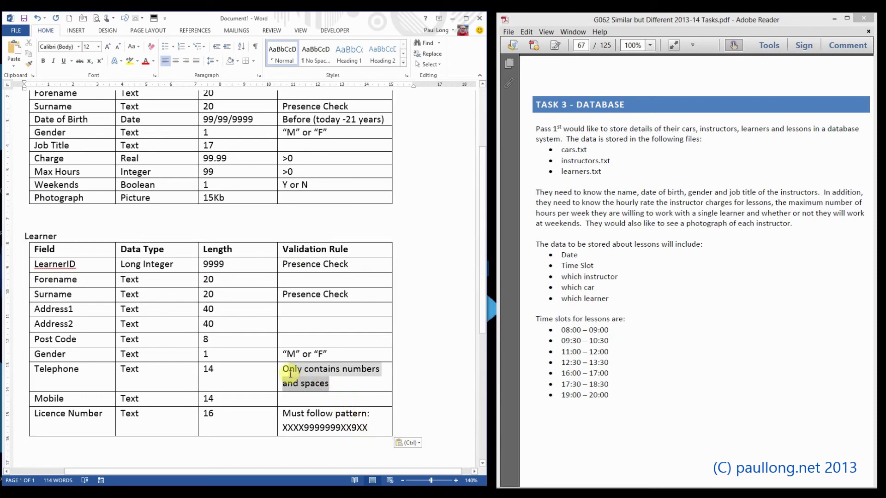
left_click(343, 385)
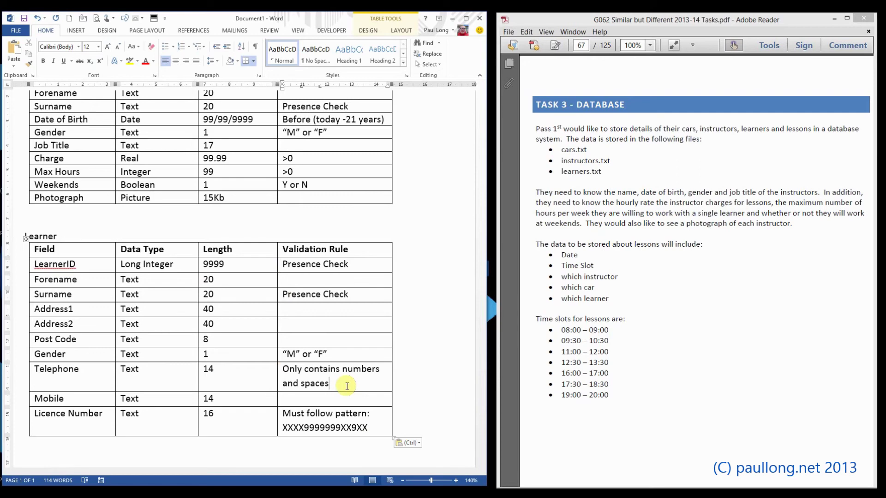
left_click(372, 427)
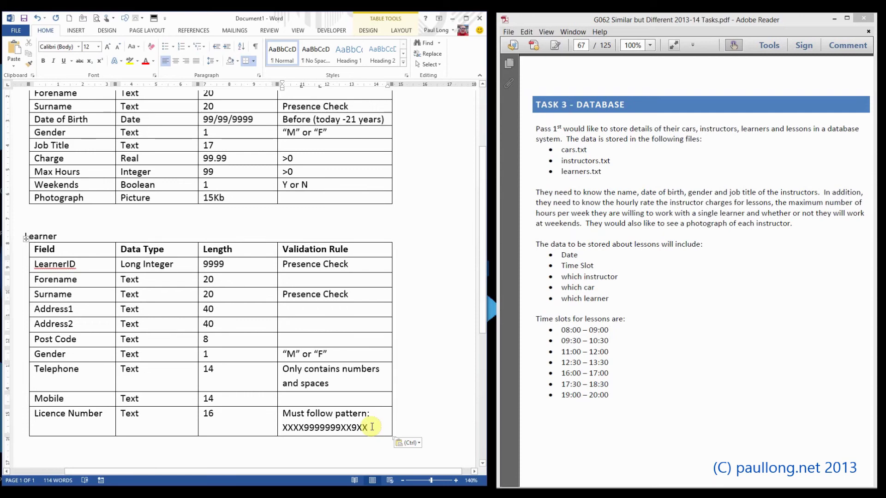
scroll(339, 399, "up", 1)
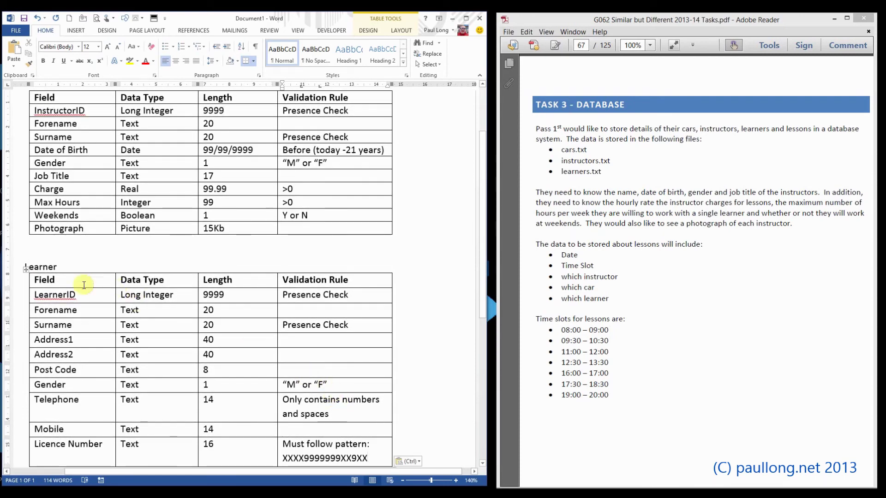
left_click_drag(75, 294, 30, 296)
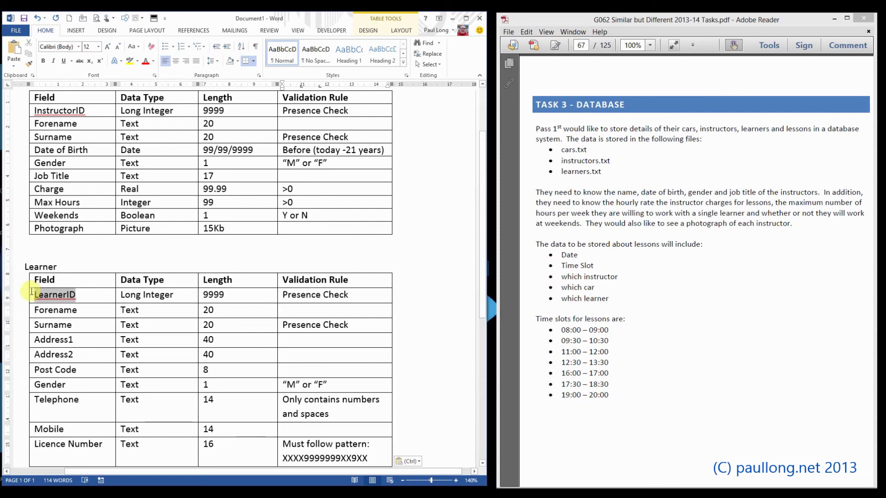
left_click(76, 295)
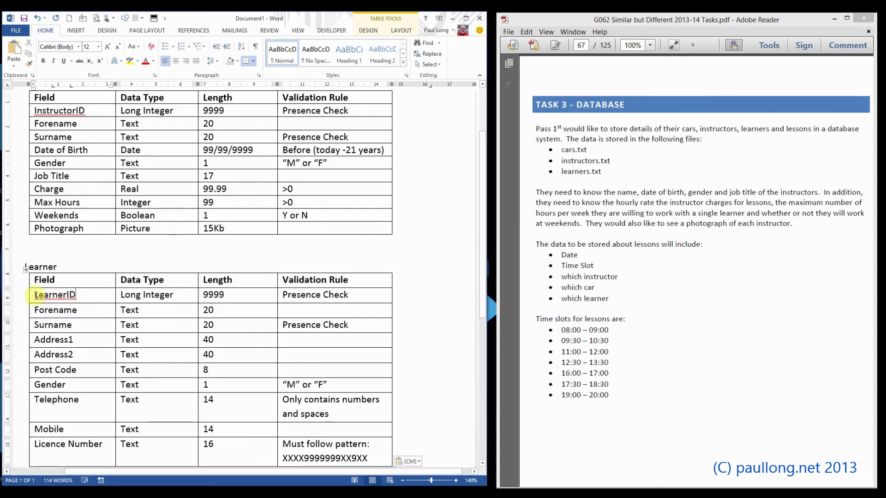
left_click_drag(35, 296, 76, 294)
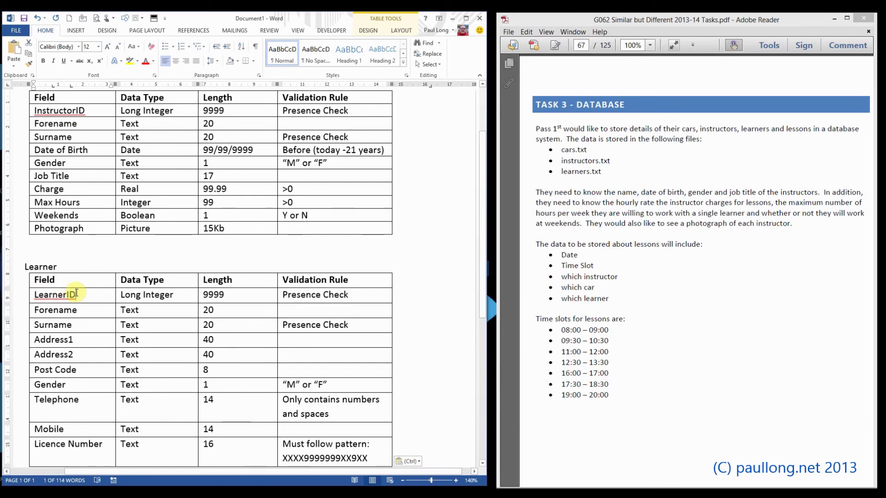
left_click(76, 295)
scroll(78, 294, "down", 3)
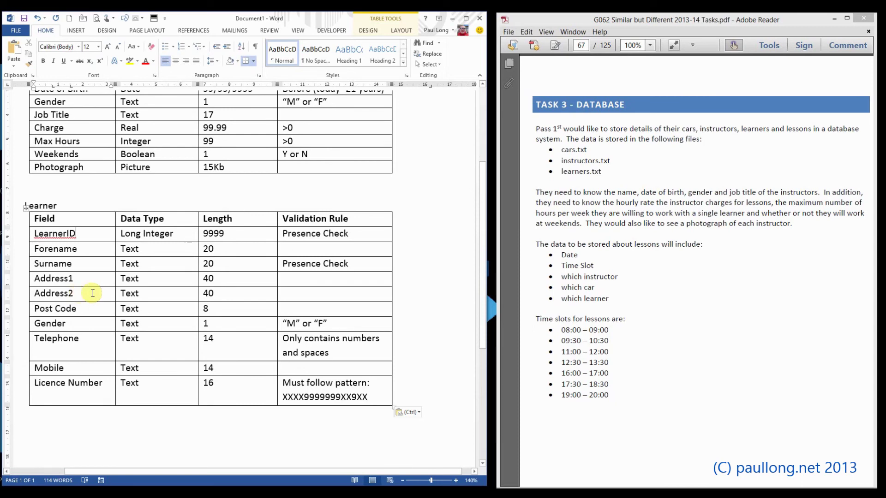
left_click(379, 397)
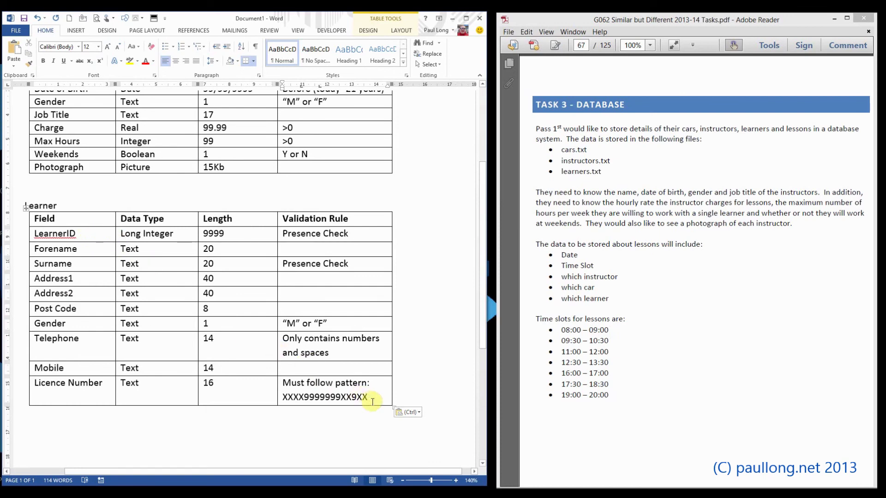
left_click_drag(365, 399, 287, 400)
left_click(287, 401)
left_click(369, 398)
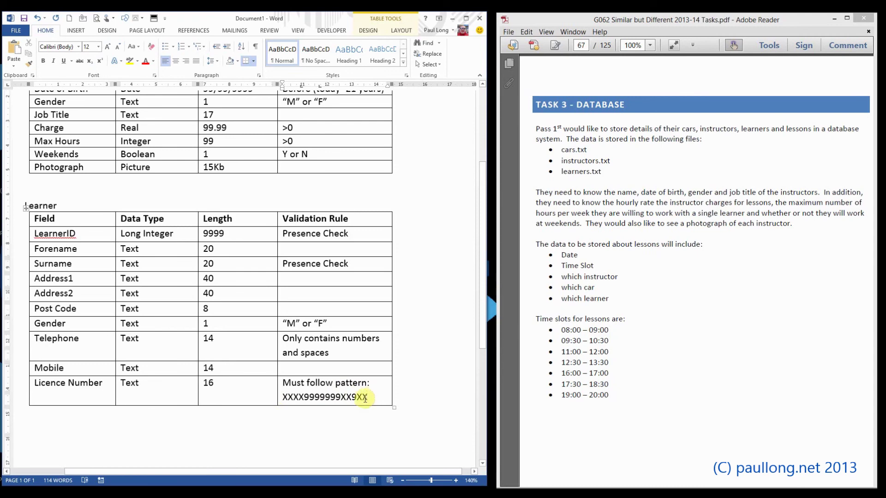
scroll(364, 400, "up", 2)
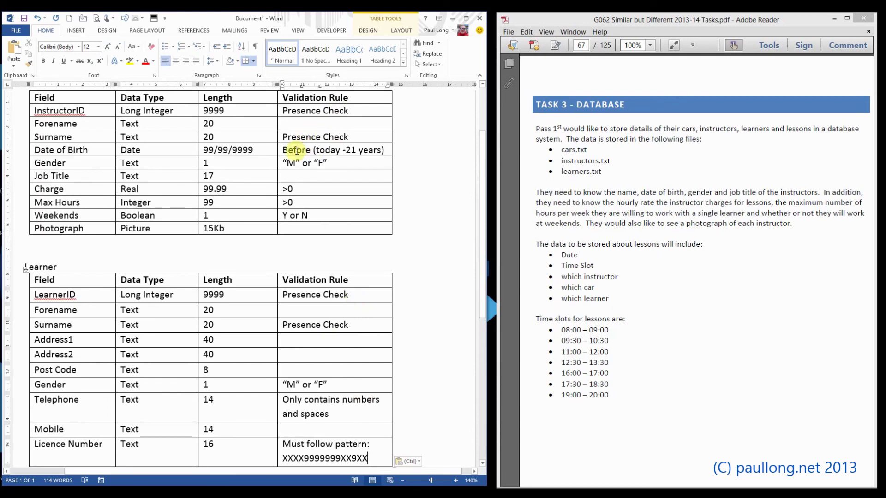
left_click_drag(289, 151, 369, 151)
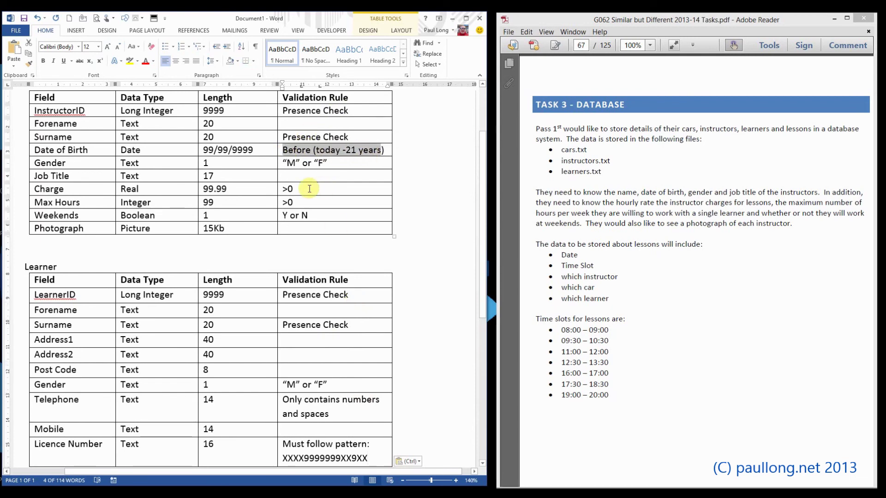
left_click(285, 190)
left_click_drag(282, 203, 297, 199)
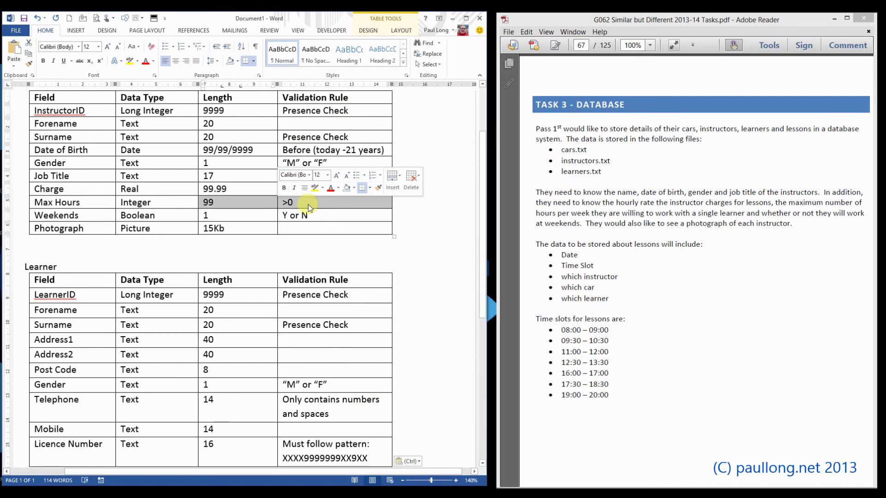
left_click(320, 207)
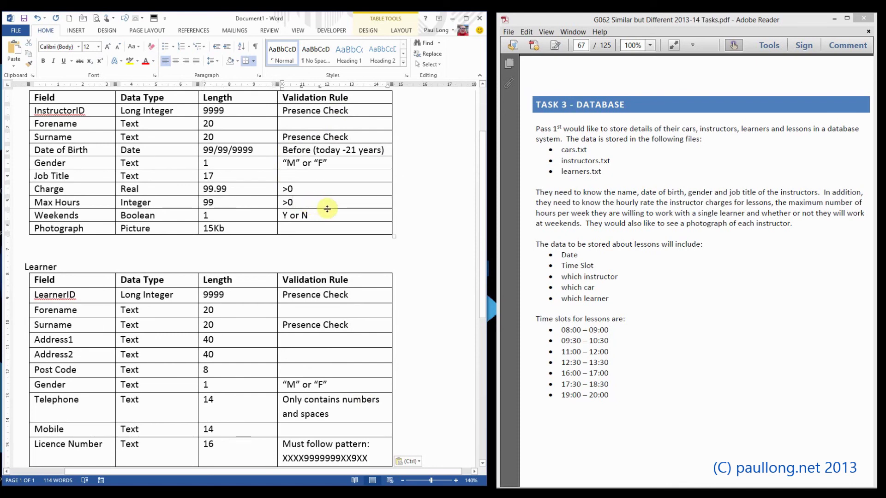
left_click_drag(329, 162, 285, 168)
left_click_drag(326, 215, 282, 215)
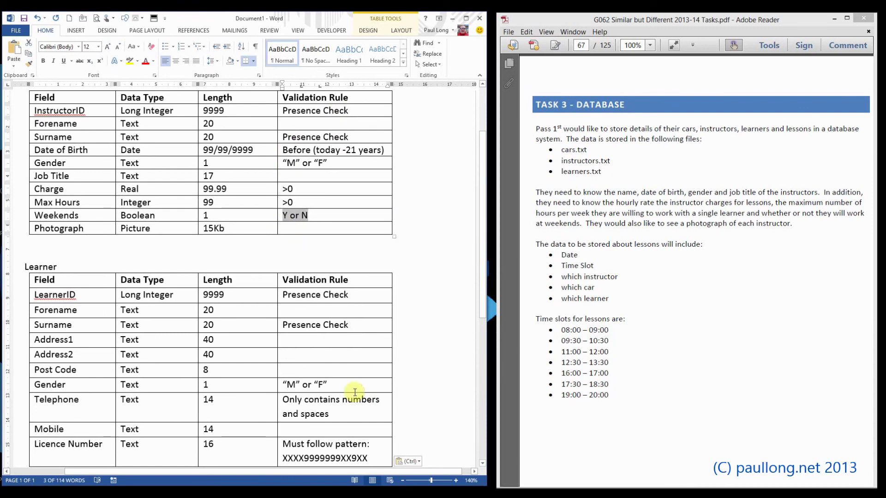
left_click_drag(339, 388, 283, 387)
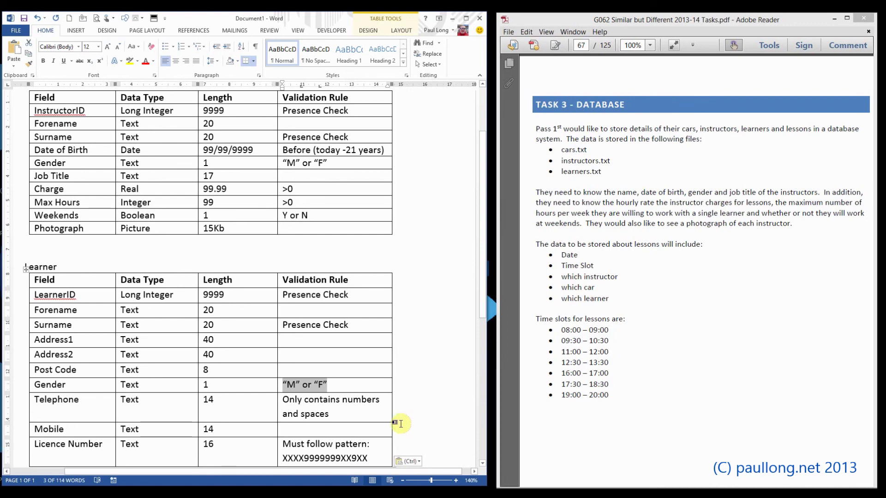
left_click_drag(335, 416, 283, 400)
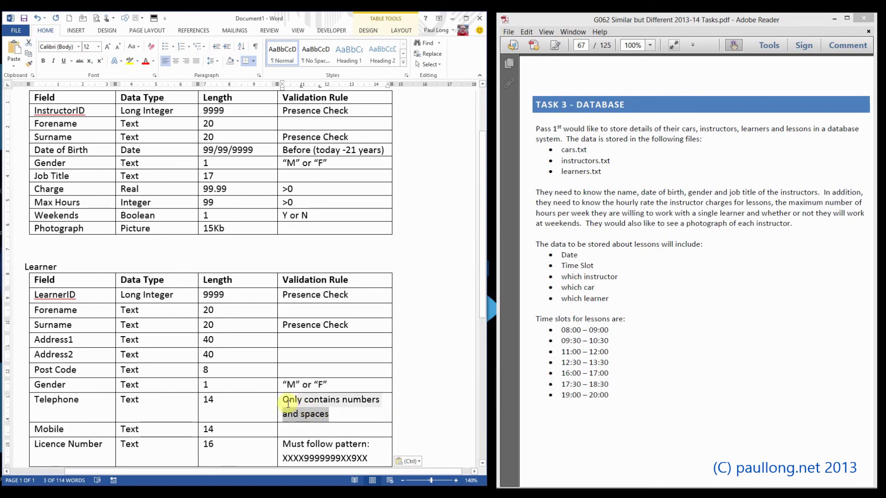
left_click_drag(360, 459, 293, 444)
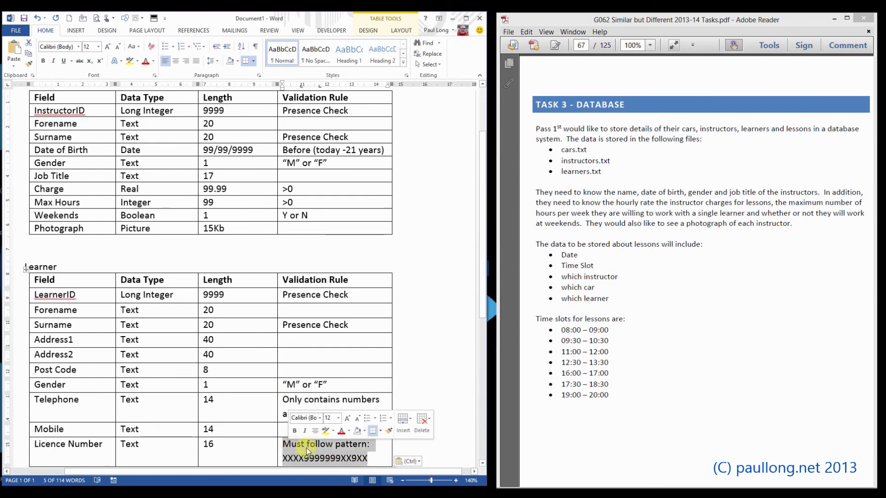
left_click(372, 459)
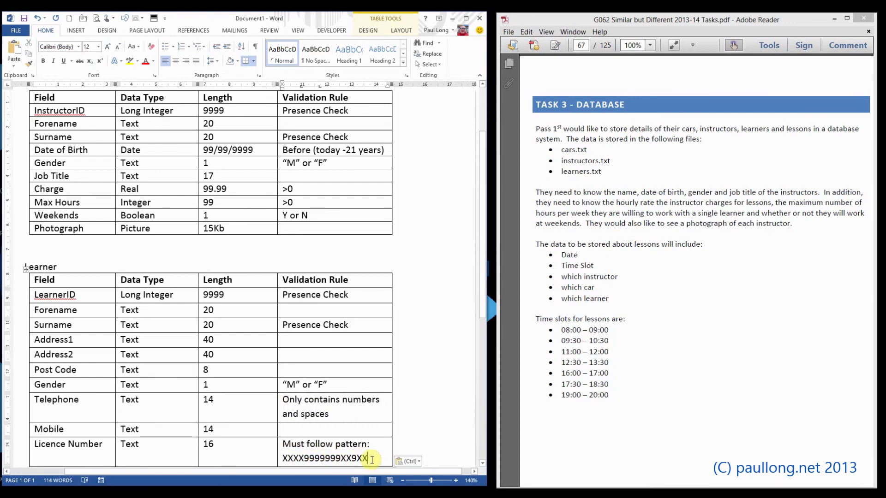
left_click_drag(328, 384, 284, 385)
left_click(350, 390)
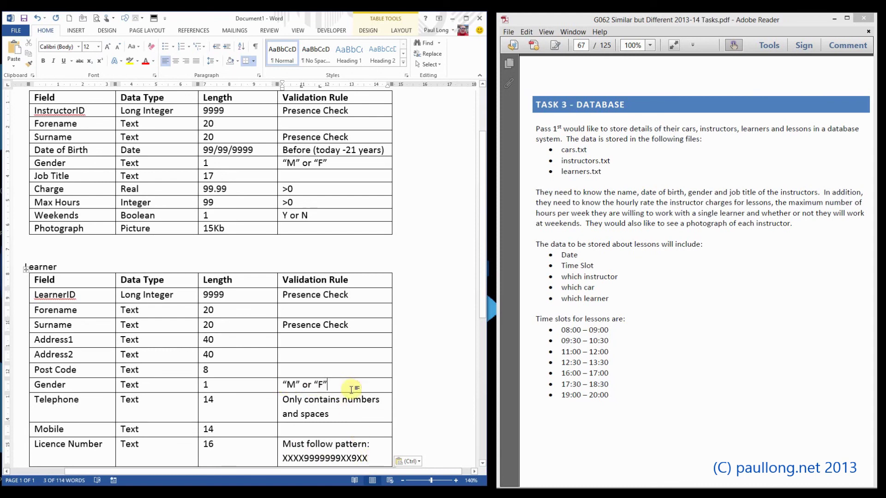